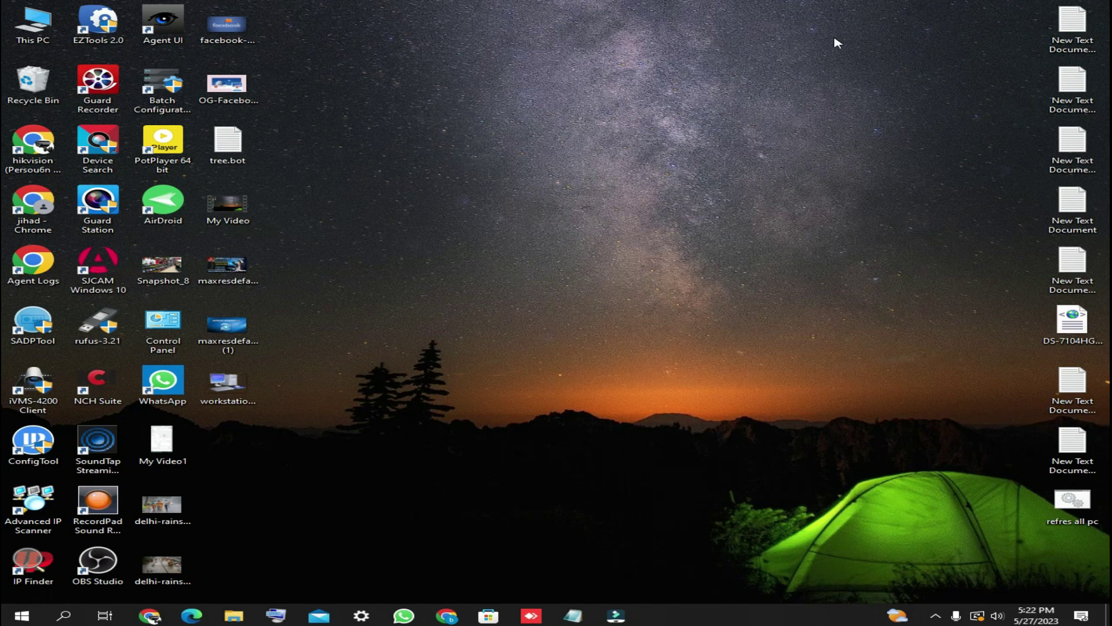
Run the nox_setup_v5.2.0.0_full_intl installer from the Downloads folder and minimise the folder window
double_click(33, 24)
click(298, 306)
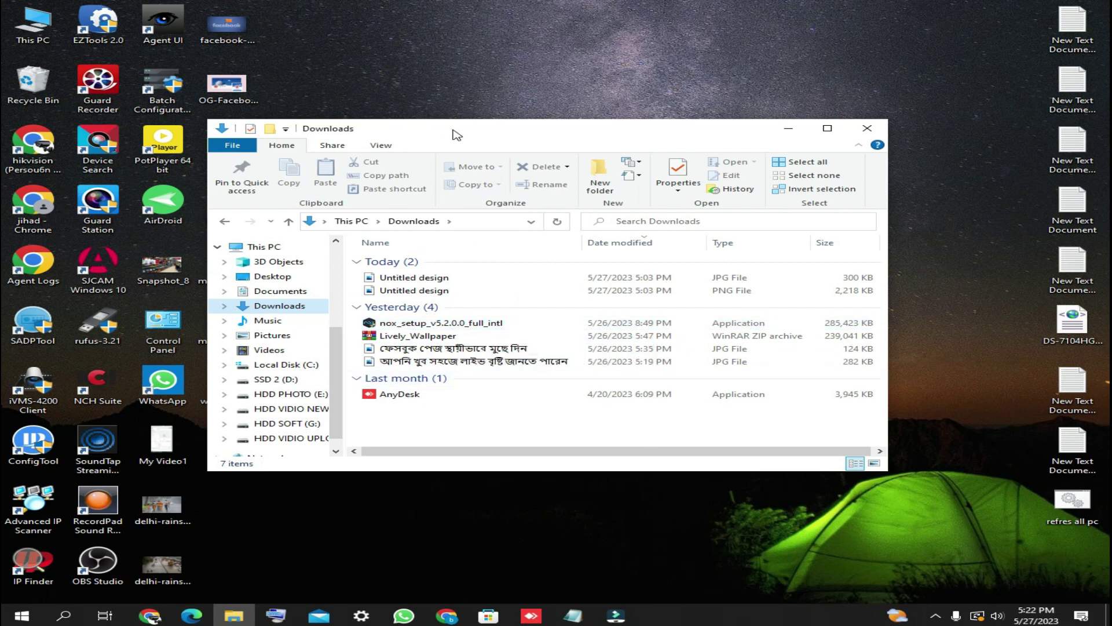
drag(455, 135, 540, 124)
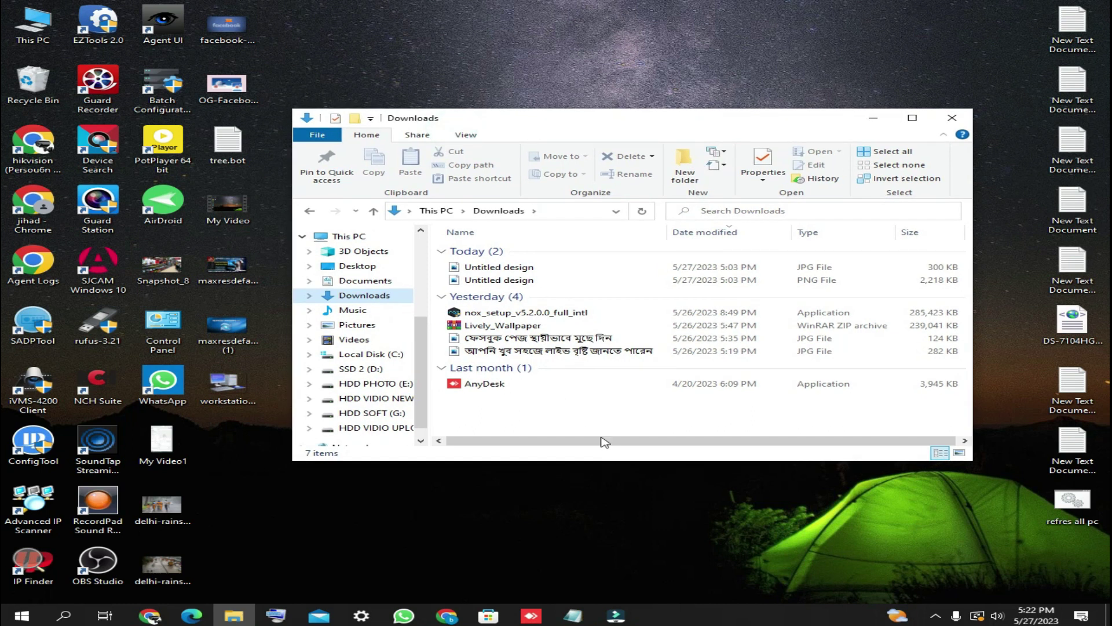
double_click(536, 316)
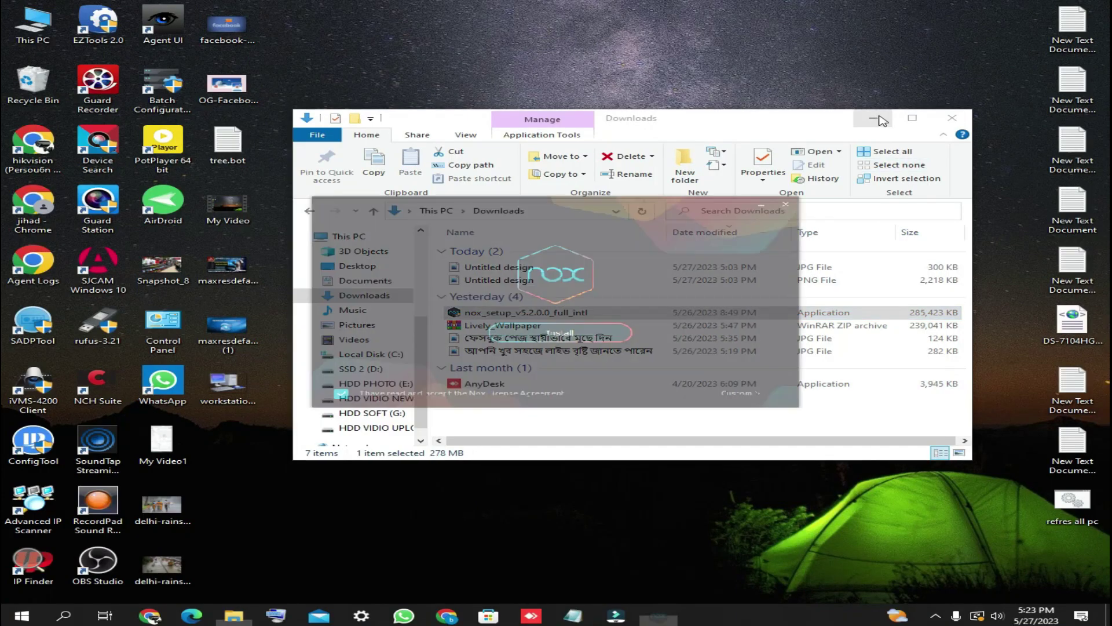
click(873, 117)
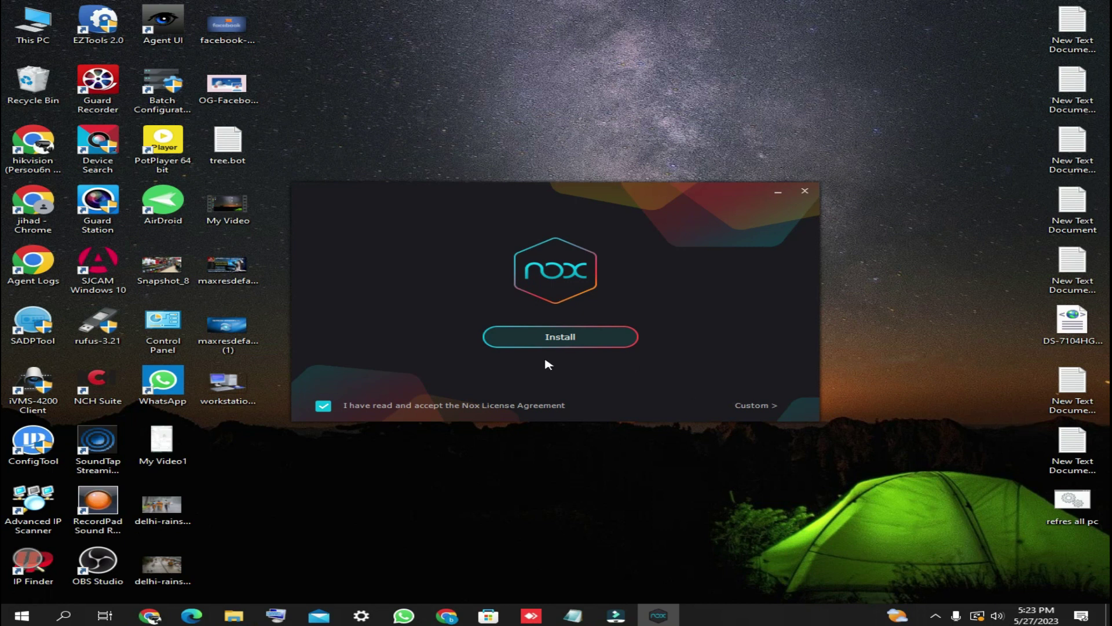
Install NoxPlayer, start it once installed, and move its window higher on the desktop
click(594, 338)
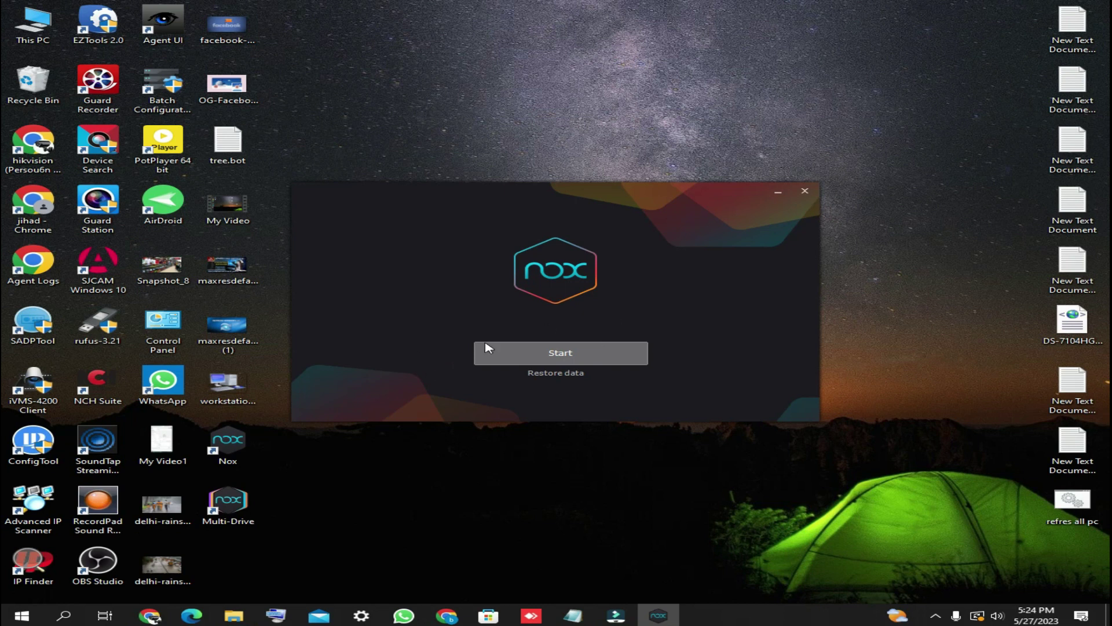
click(555, 353)
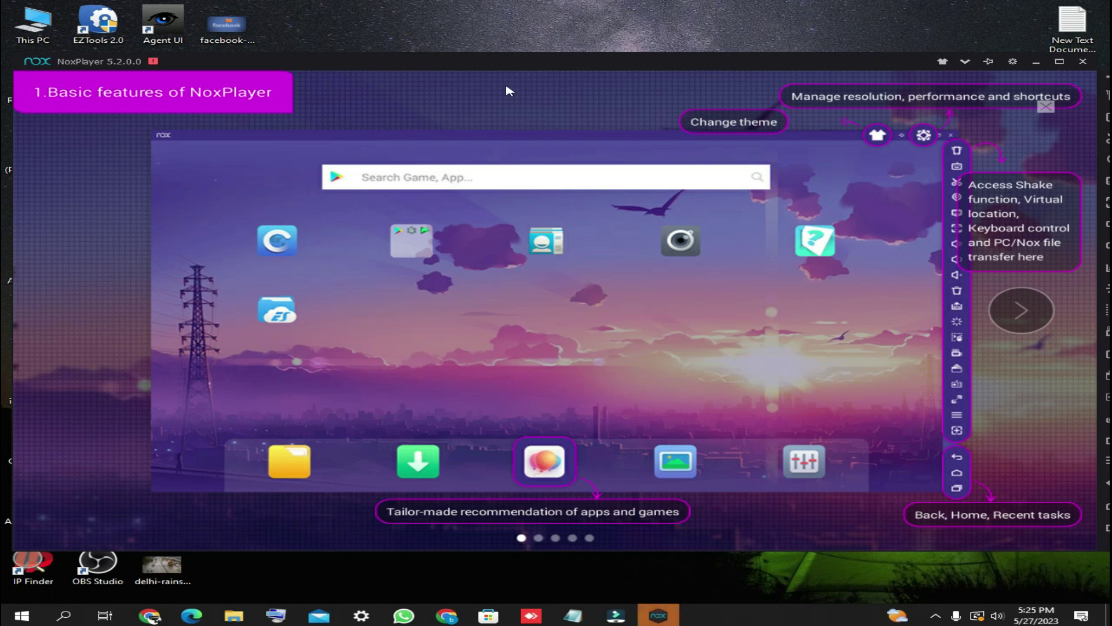
drag(506, 71, 562, 49)
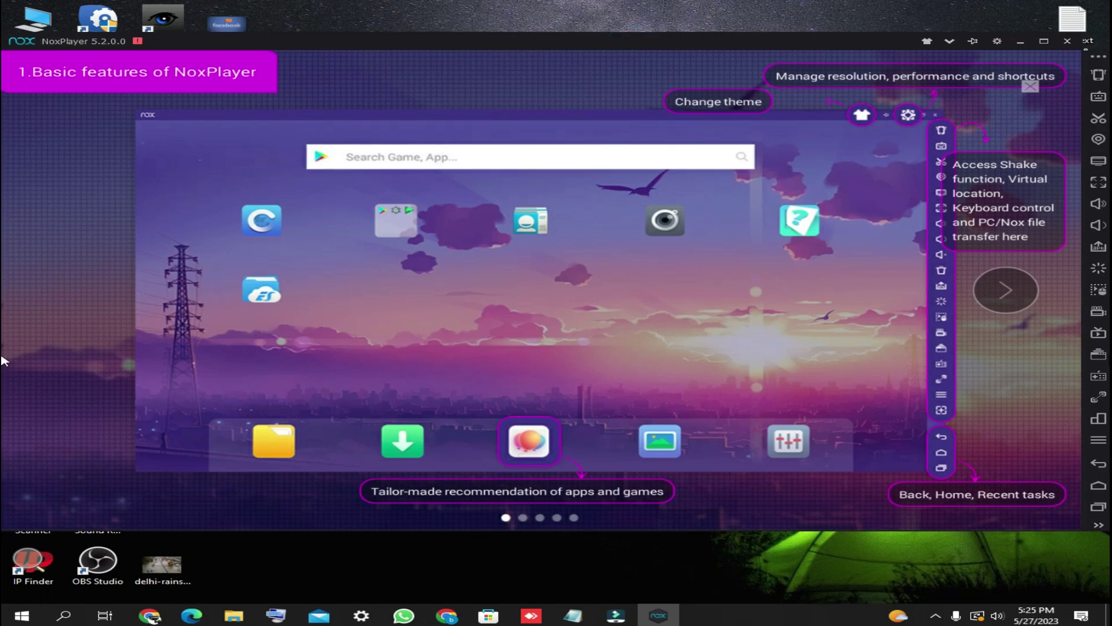
Enable Root and set the startup display to Mobile phone at 720x1280, saving the settings and restarting NoxPlayer
click(996, 41)
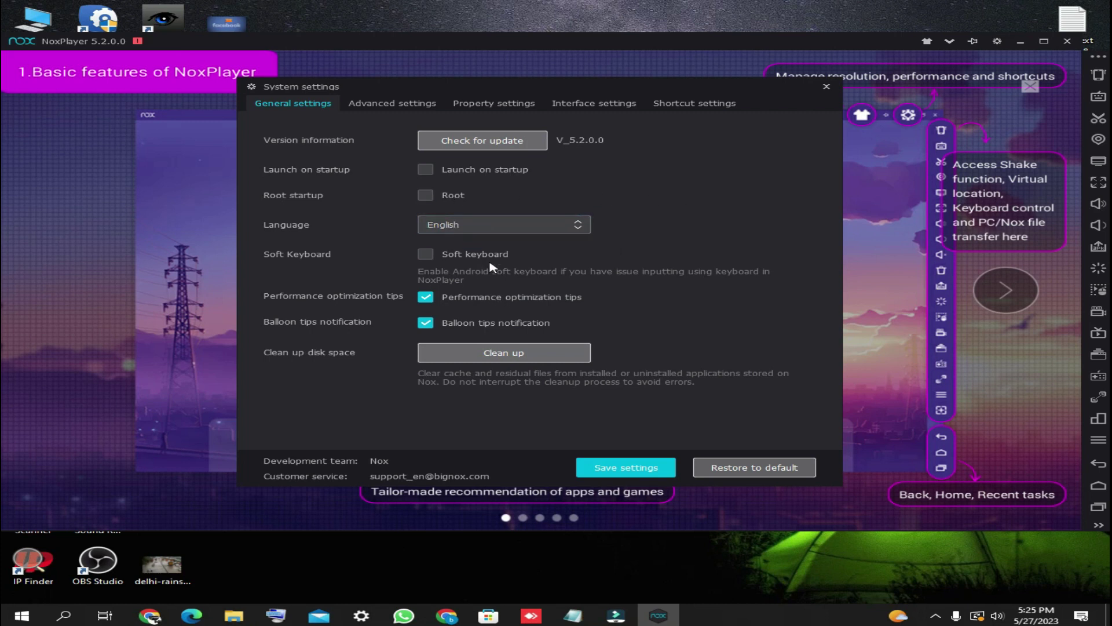
click(433, 198)
click(422, 103)
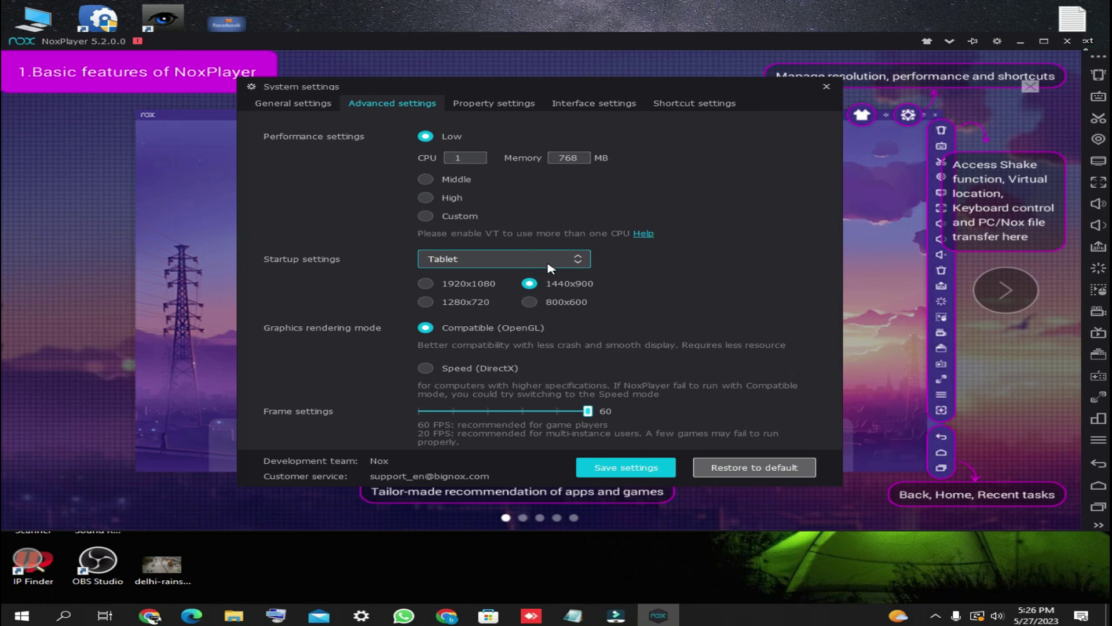
click(437, 306)
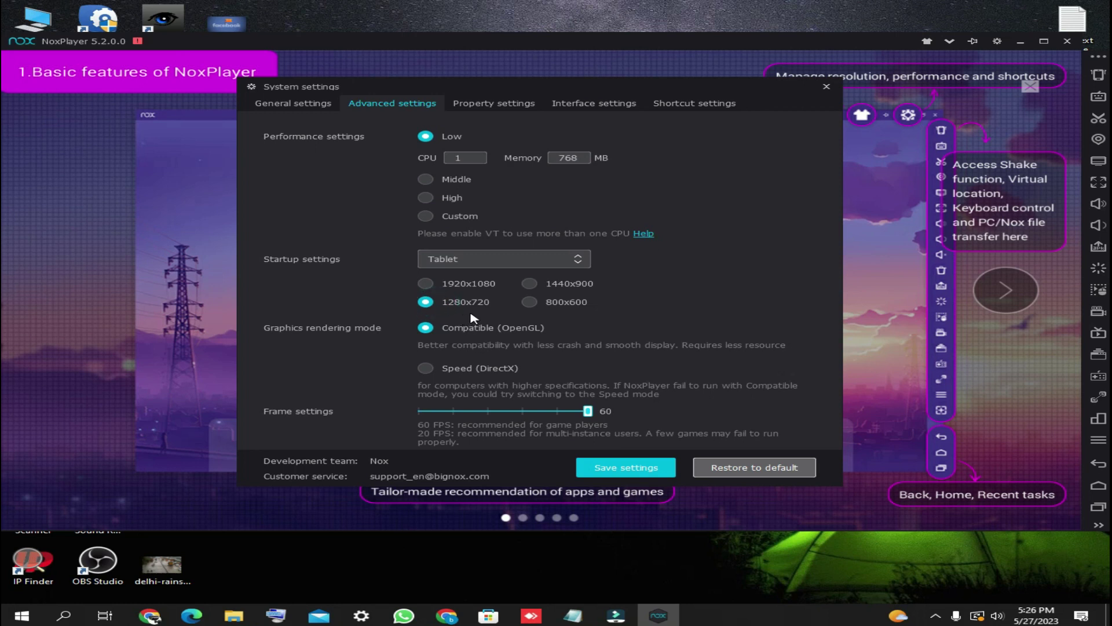
click(537, 260)
click(497, 295)
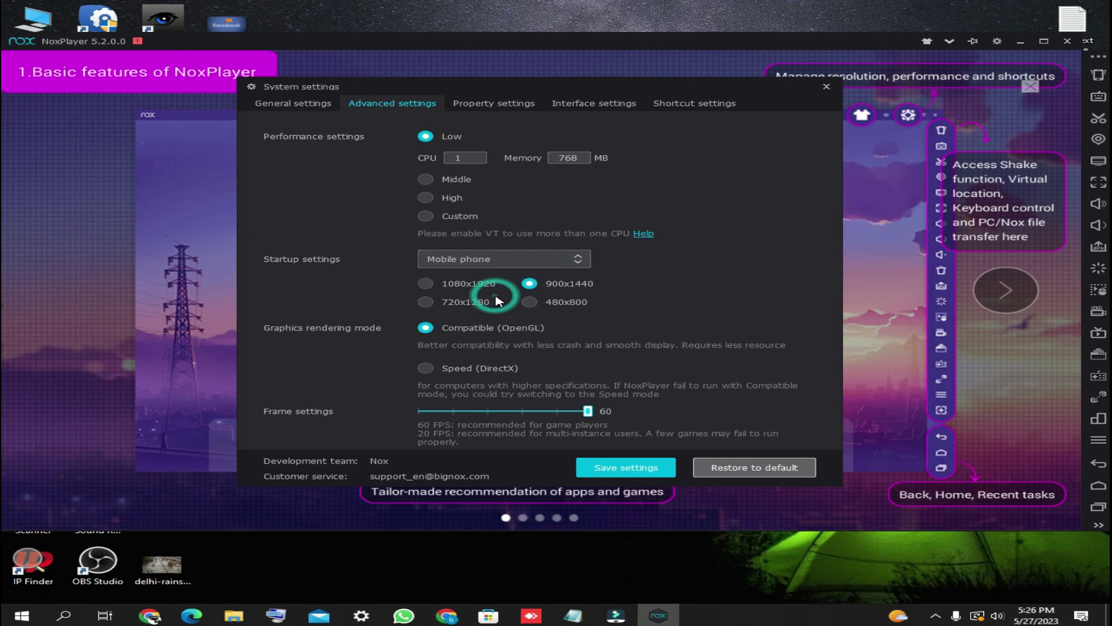
click(444, 307)
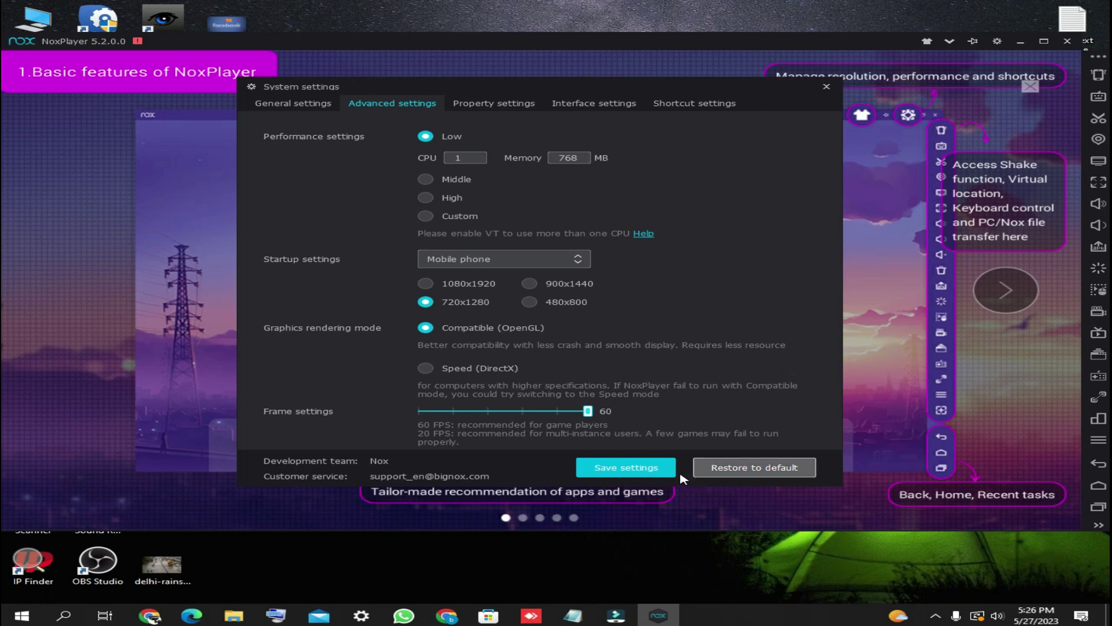
click(660, 472)
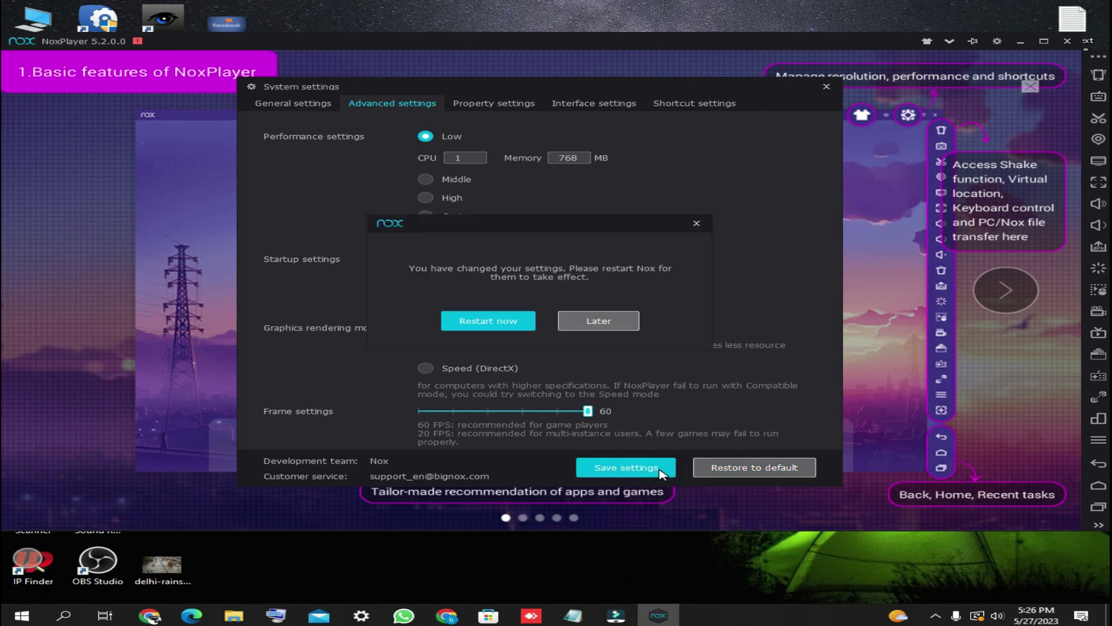
click(523, 326)
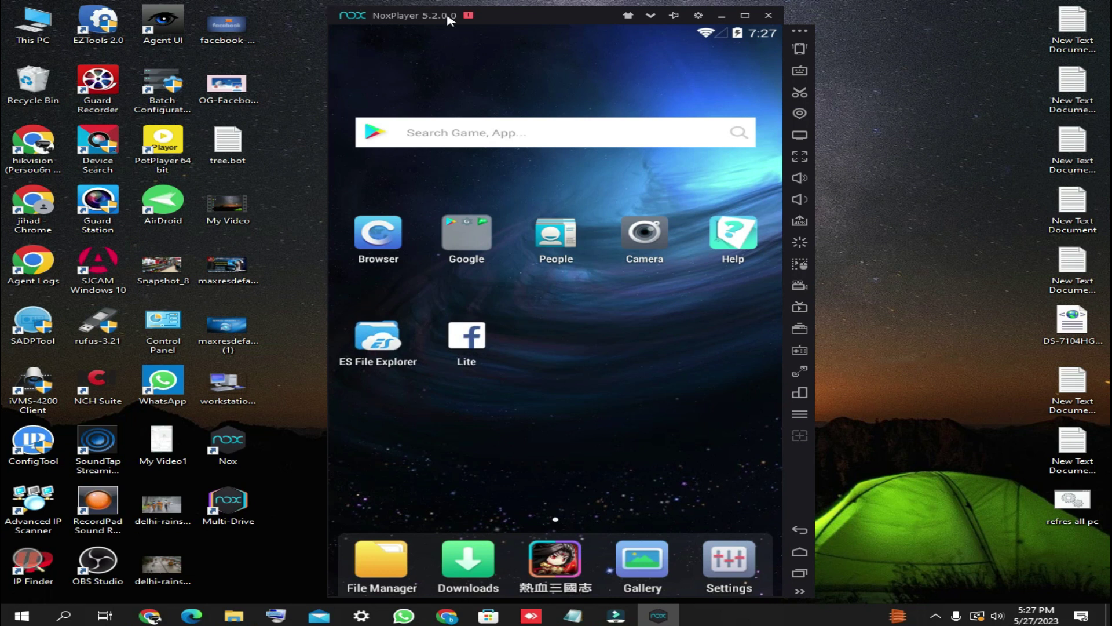
Open the Play Store from the emulator's Google folder and choose to add an existing Google account
drag(448, 20, 657, 69)
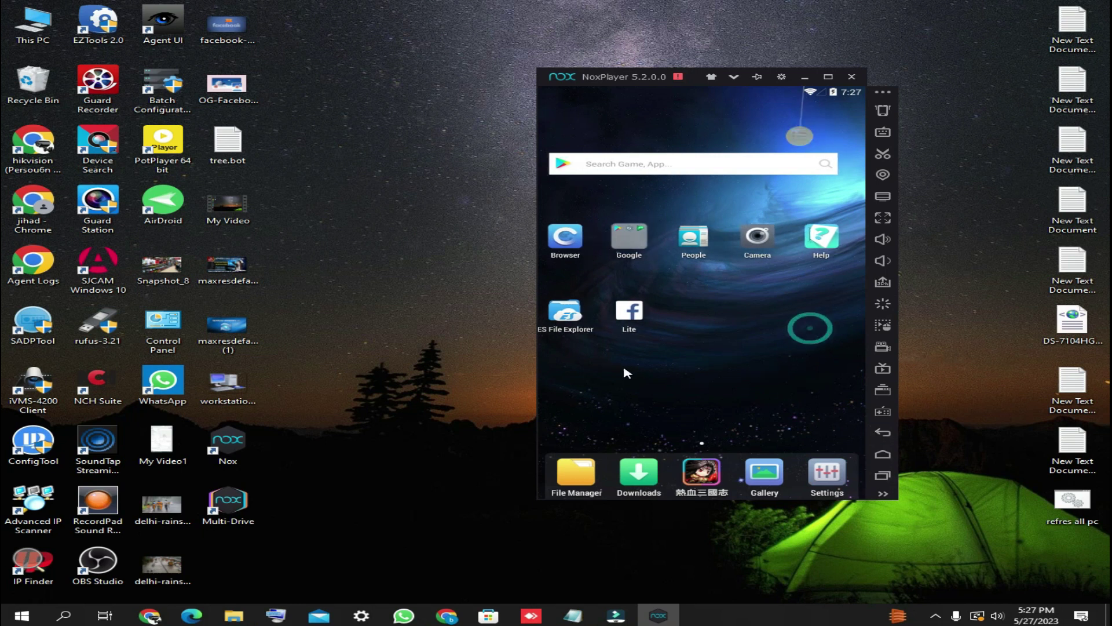
drag(792, 346, 811, 342)
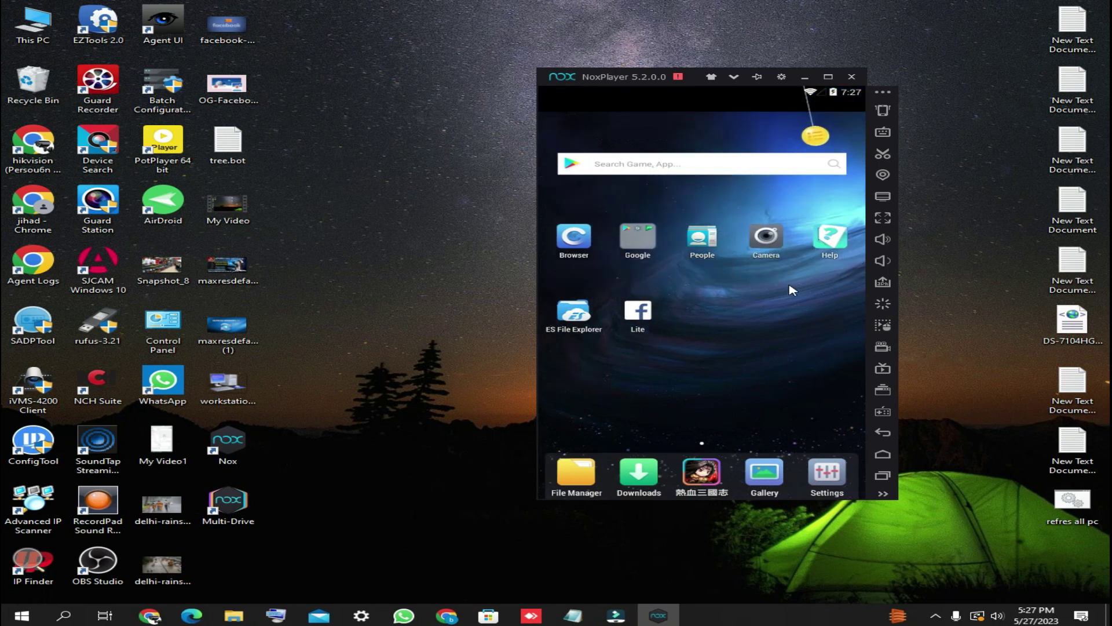
click(639, 244)
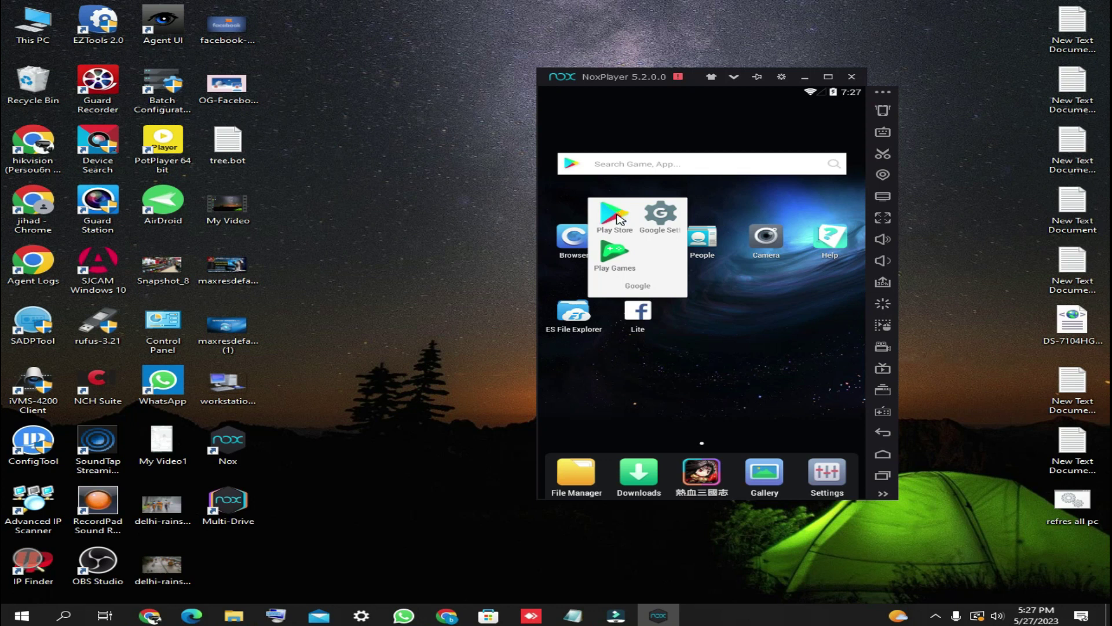
click(615, 216)
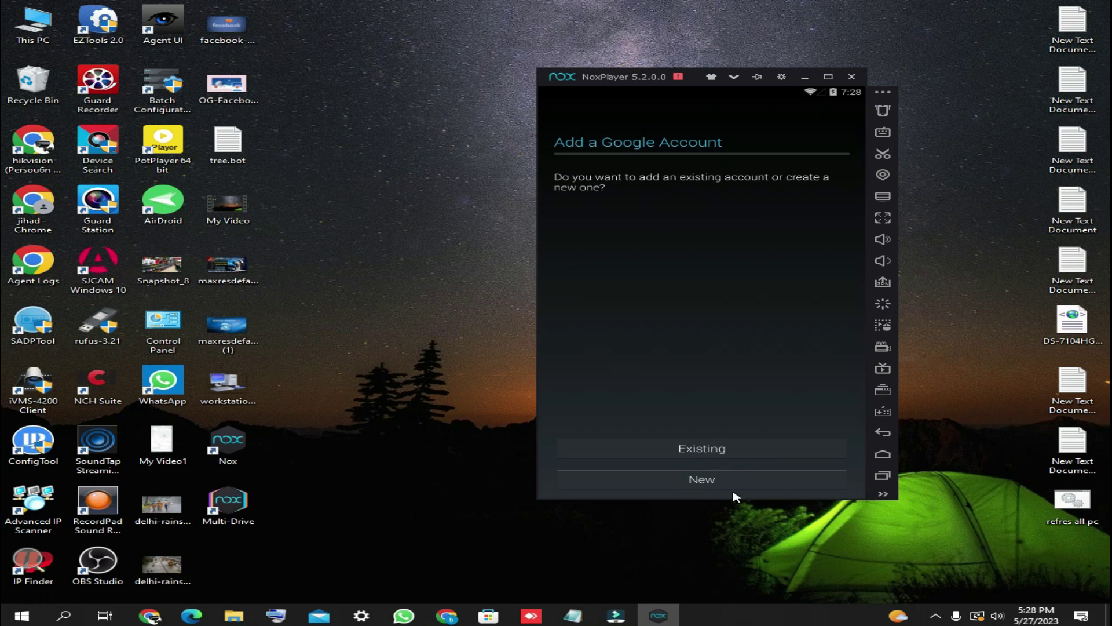
click(722, 453)
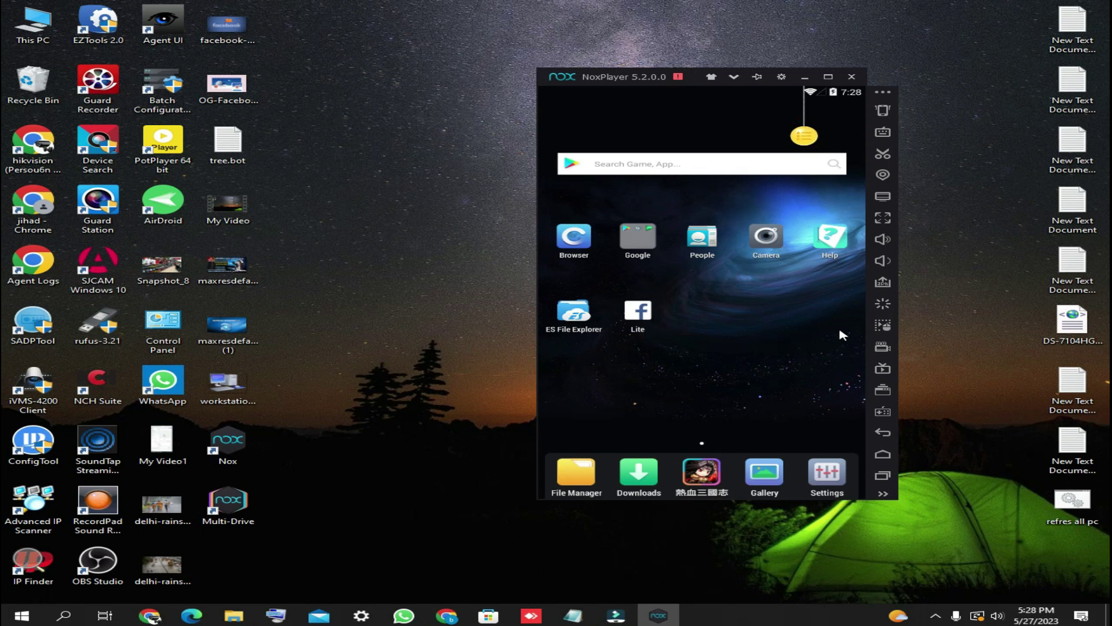
Open the HDD SOFT (G:) drive and find the HiLookVision_3.10.1.0924_Apkpure file
drag(732, 353, 627, 403)
drag(657, 79, 585, 70)
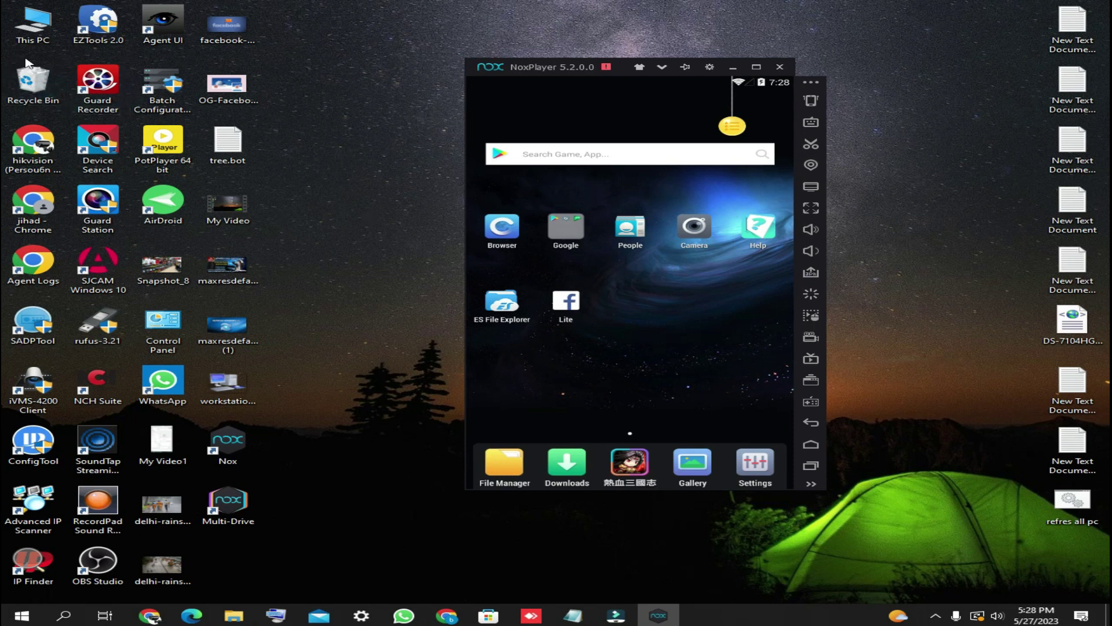
double_click(34, 29)
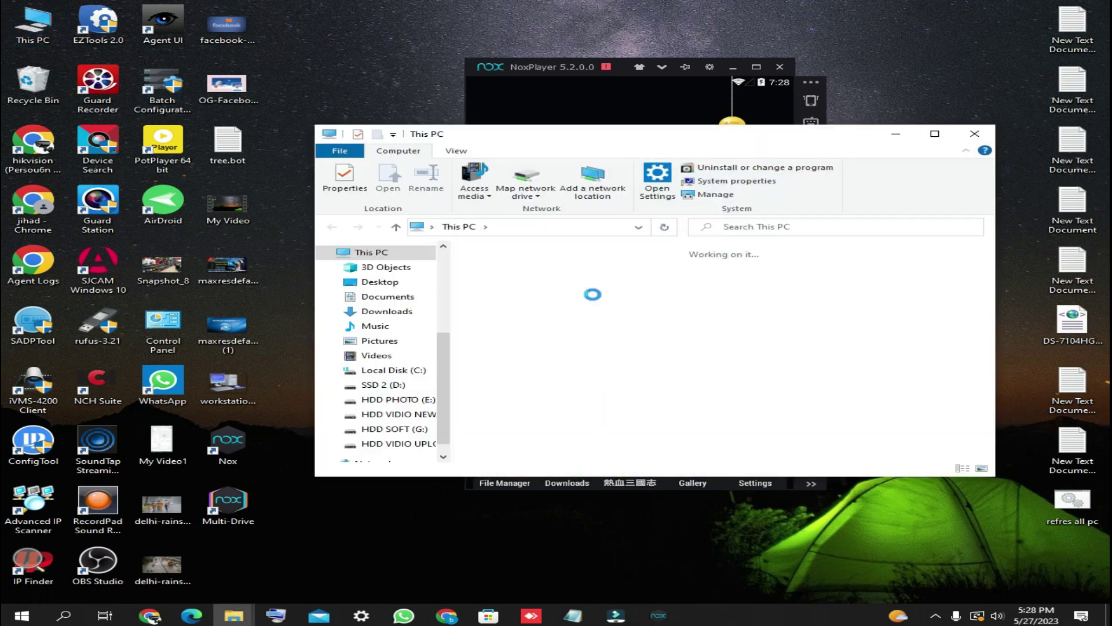
scroll(677, 339, down, 2)
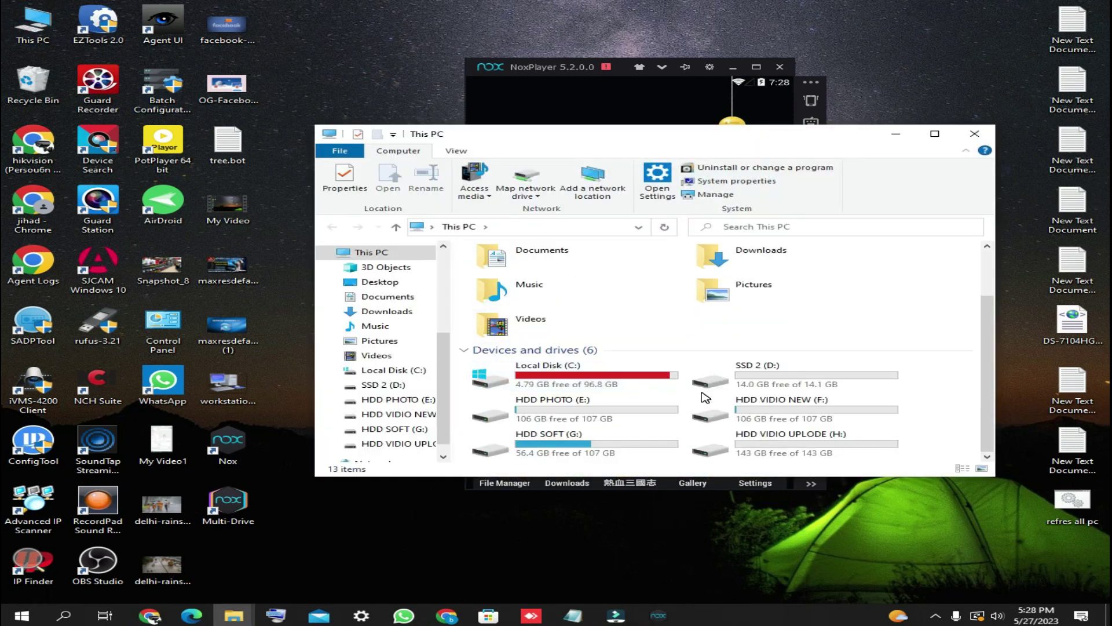
double_click(613, 442)
scroll(612, 443, down, 8)
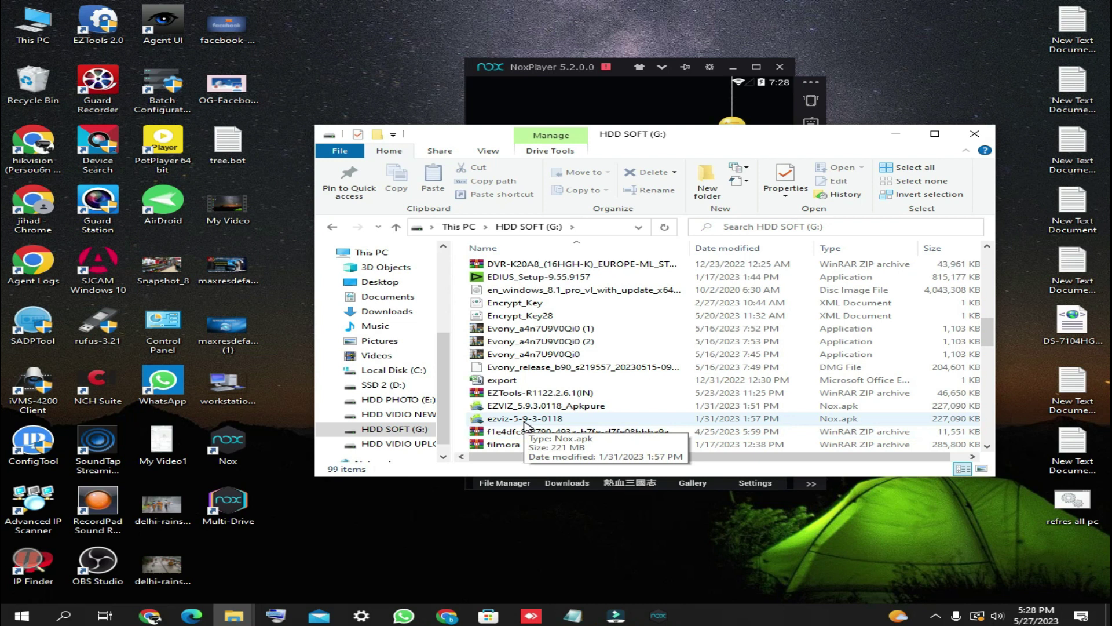
scroll(647, 423, down, 3)
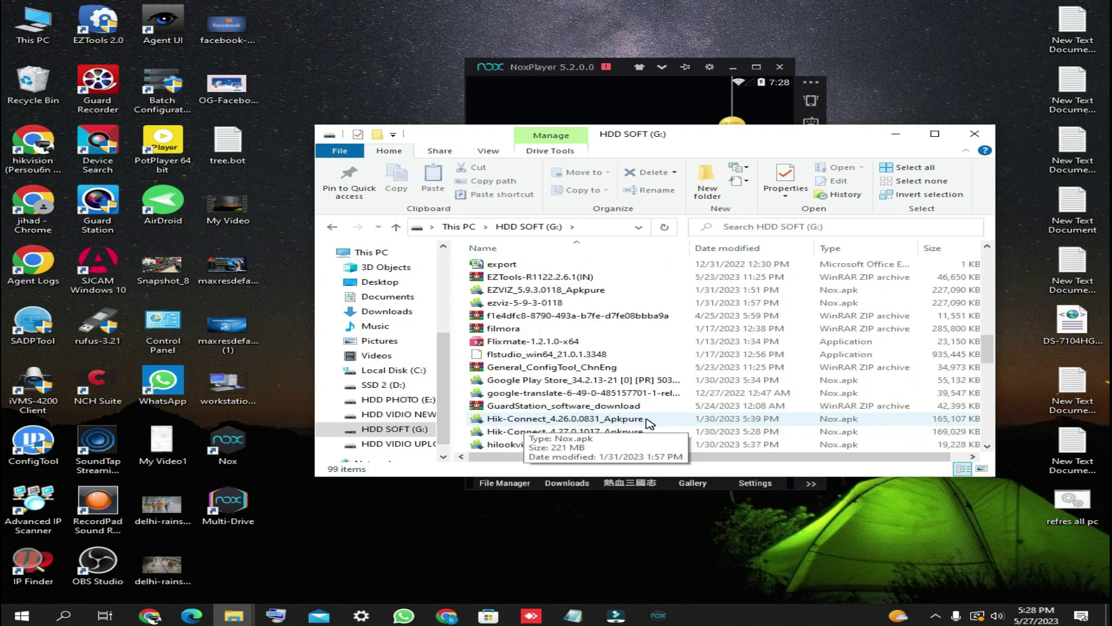
scroll(647, 424, down, 2)
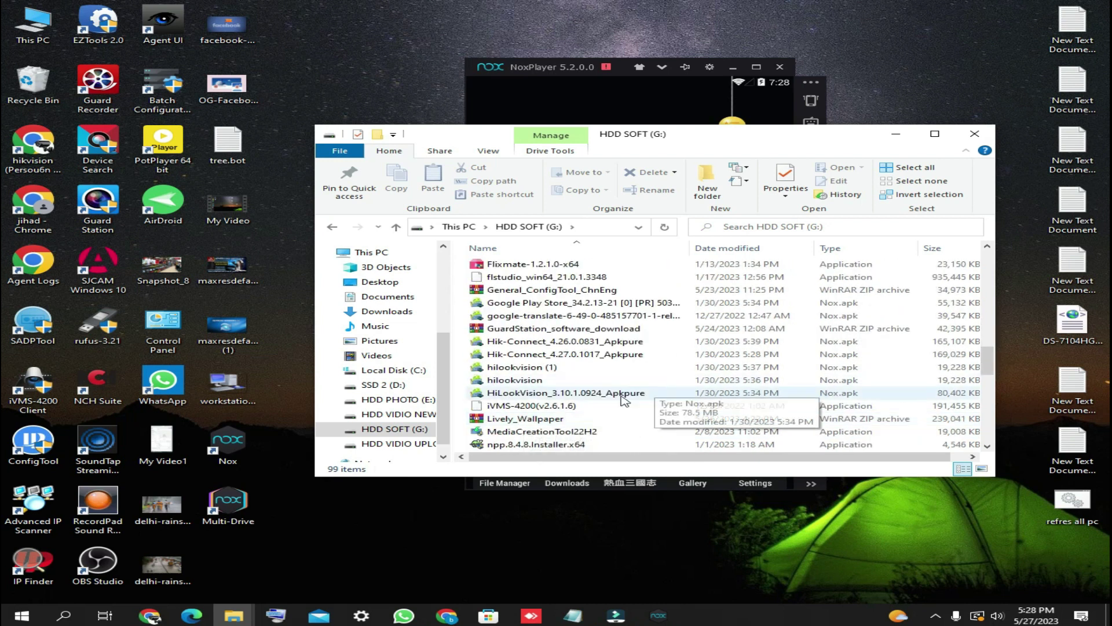
Arrange the folder and emulator windows side by side and install HiLookVision_3.10.1.0924_Apkpure into NoxPlayer
drag(679, 139, 1014, 153)
click(561, 70)
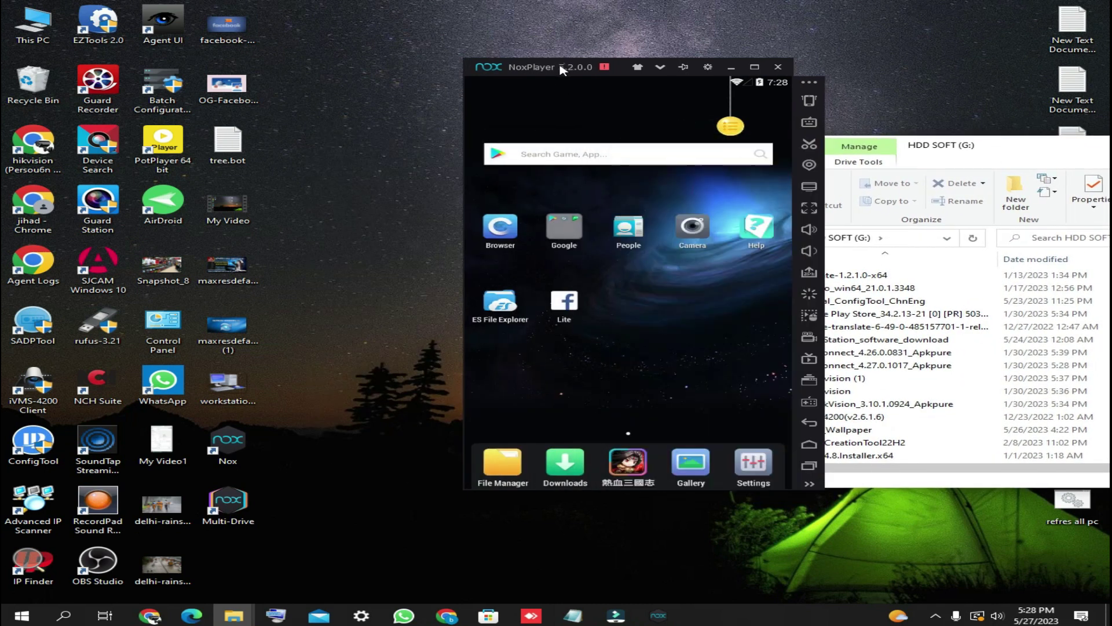
drag(561, 69, 438, 75)
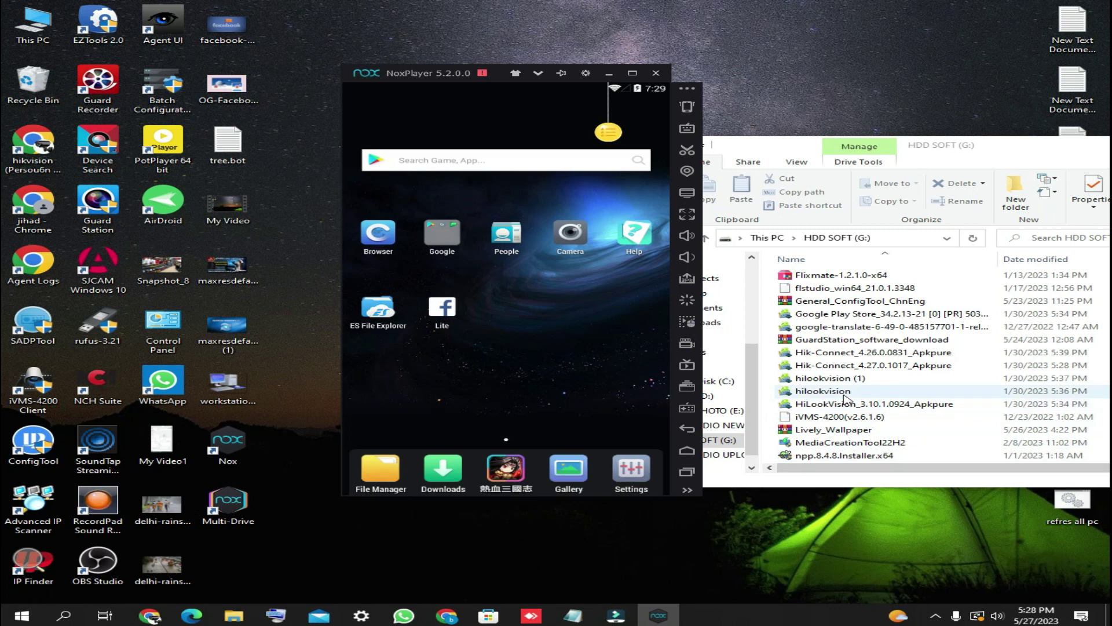
drag(864, 405, 557, 376)
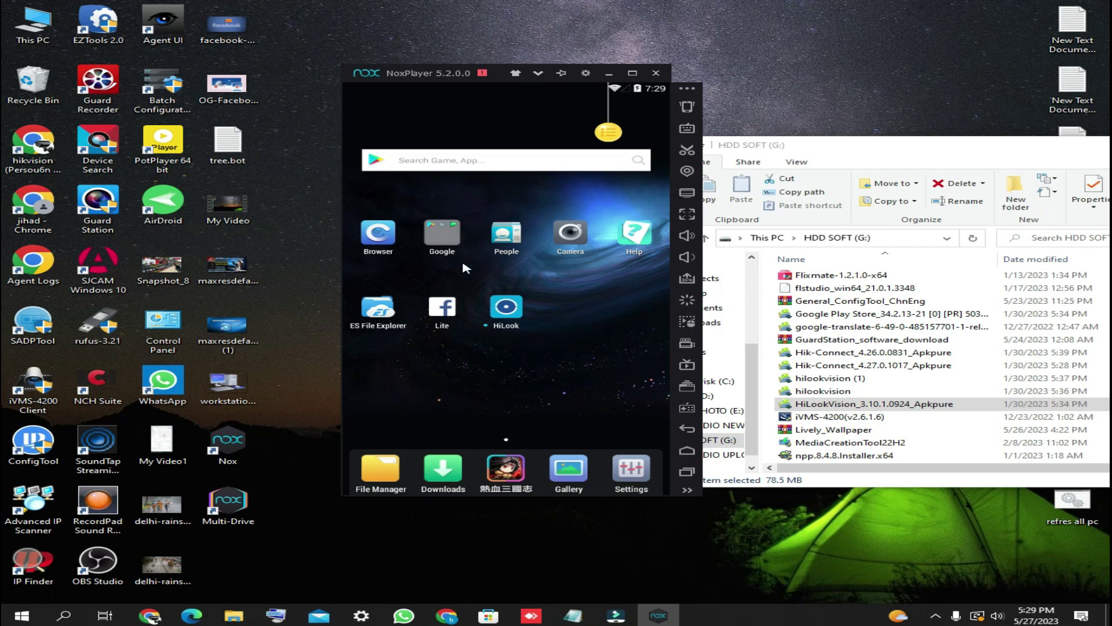
Launch the HiLook app, view its country or region list, and return to the emulator's home screen
click(505, 318)
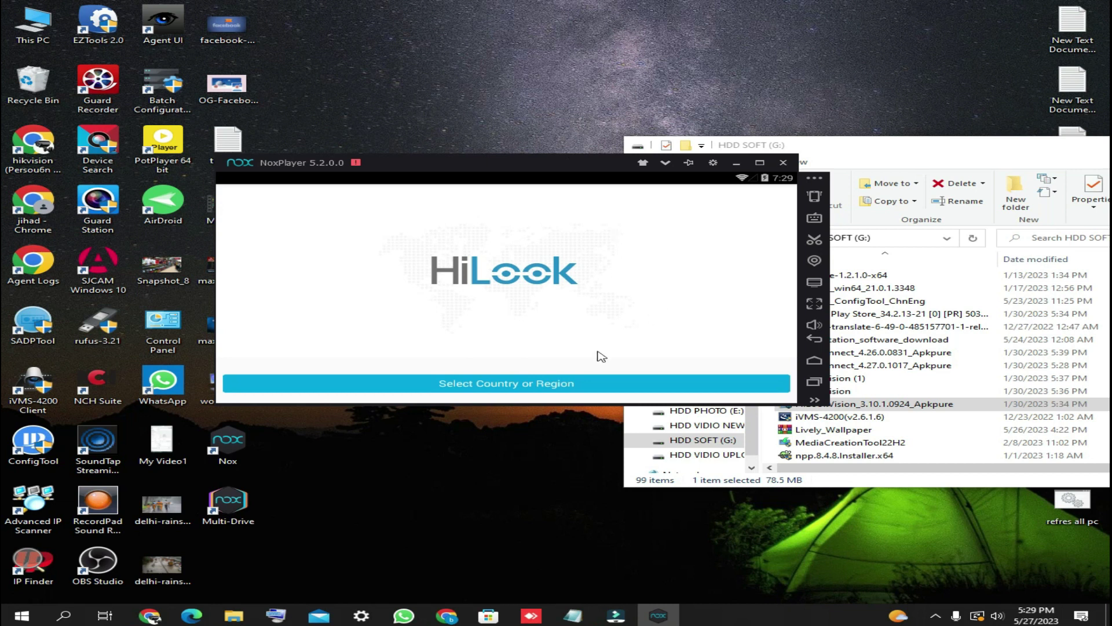
click(546, 385)
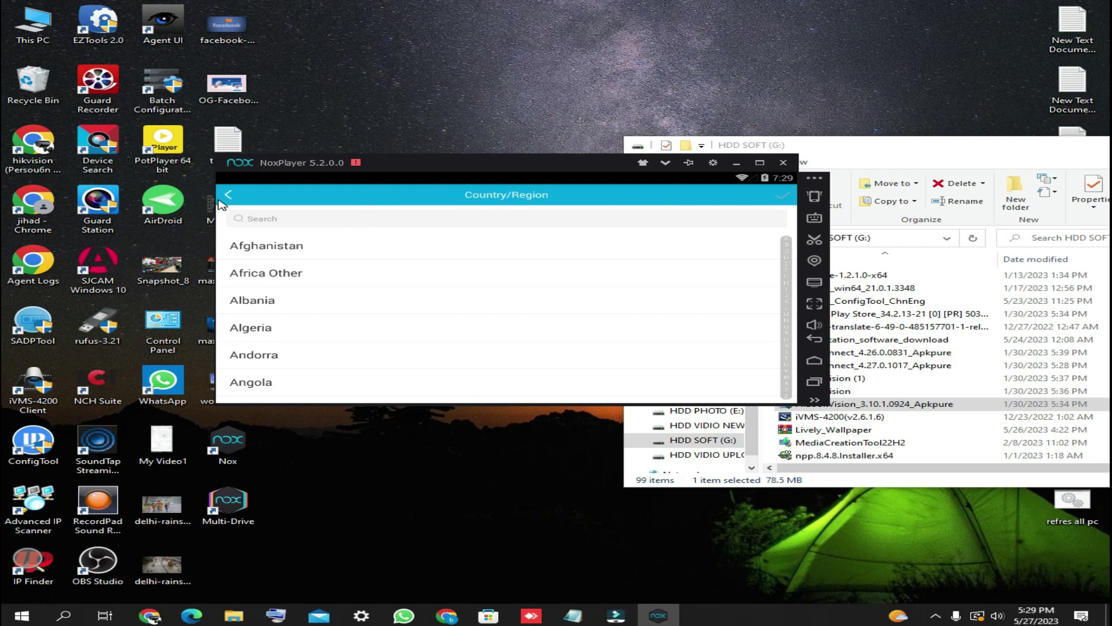
click(227, 197)
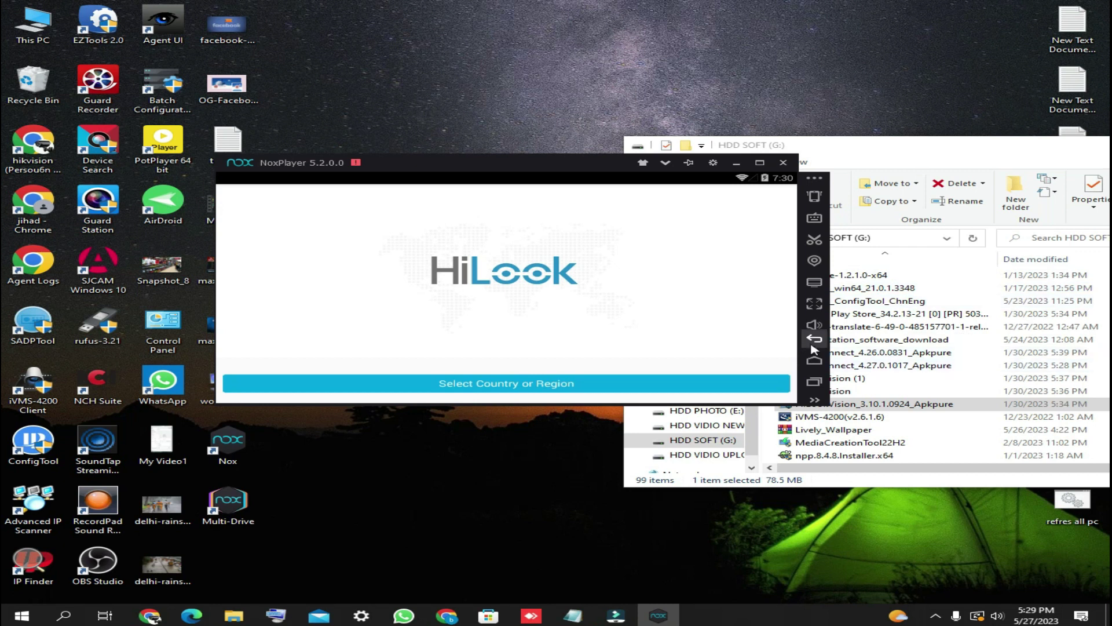
click(816, 340)
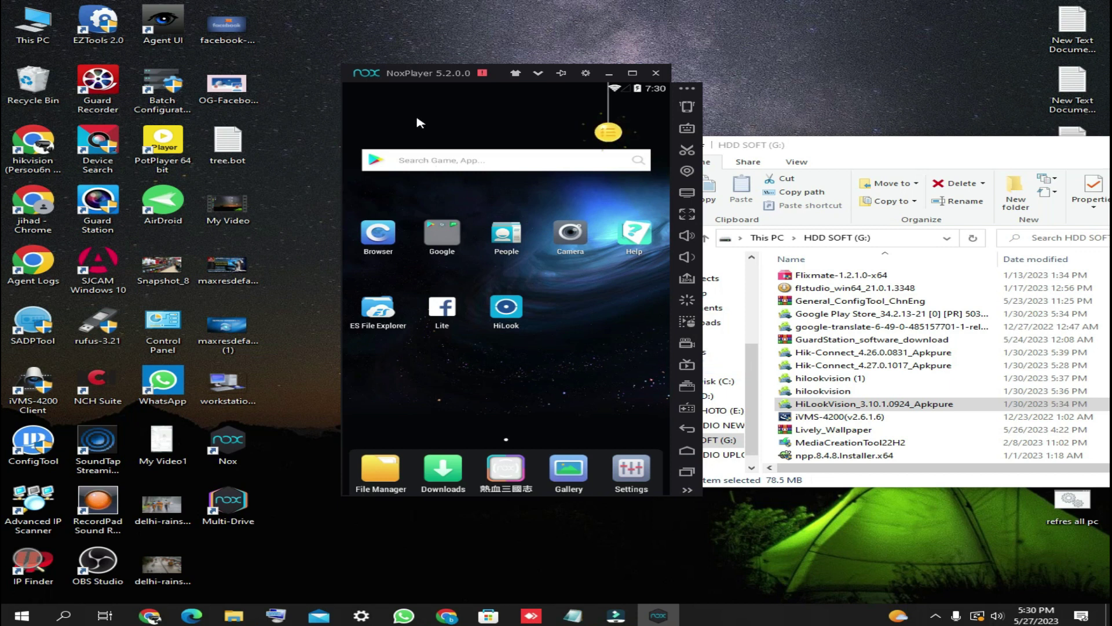
drag(429, 74, 386, 33)
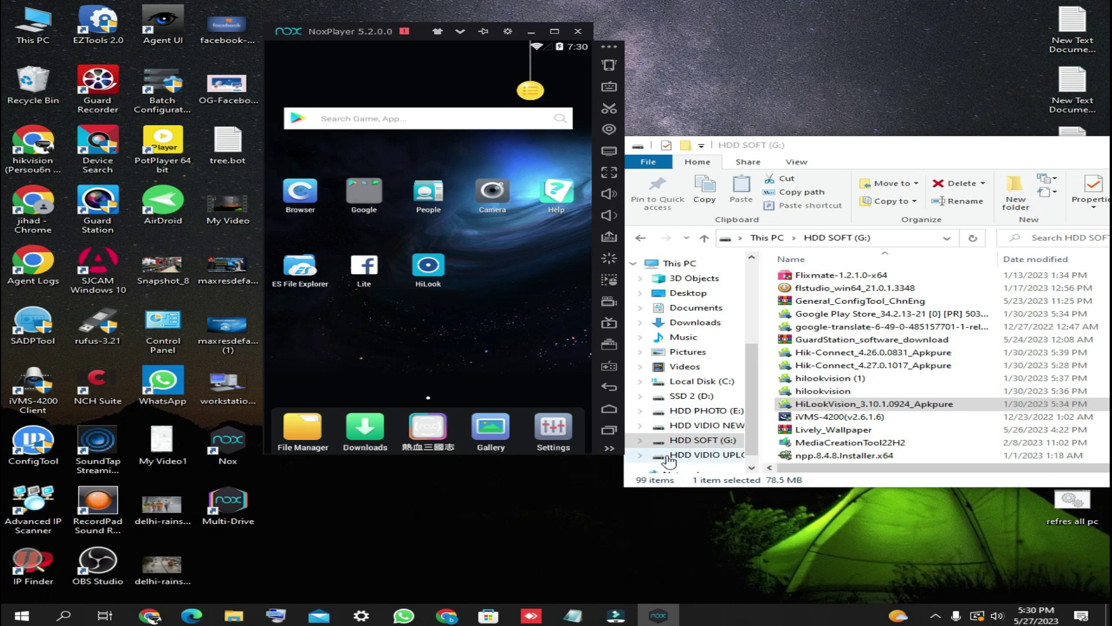
click(935, 614)
click(937, 589)
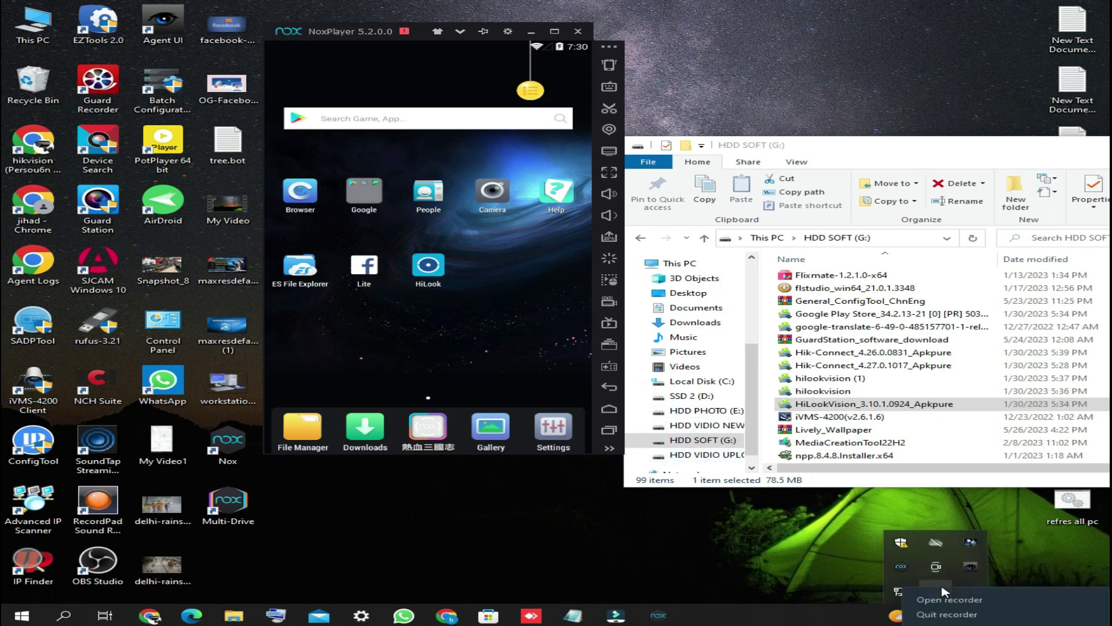